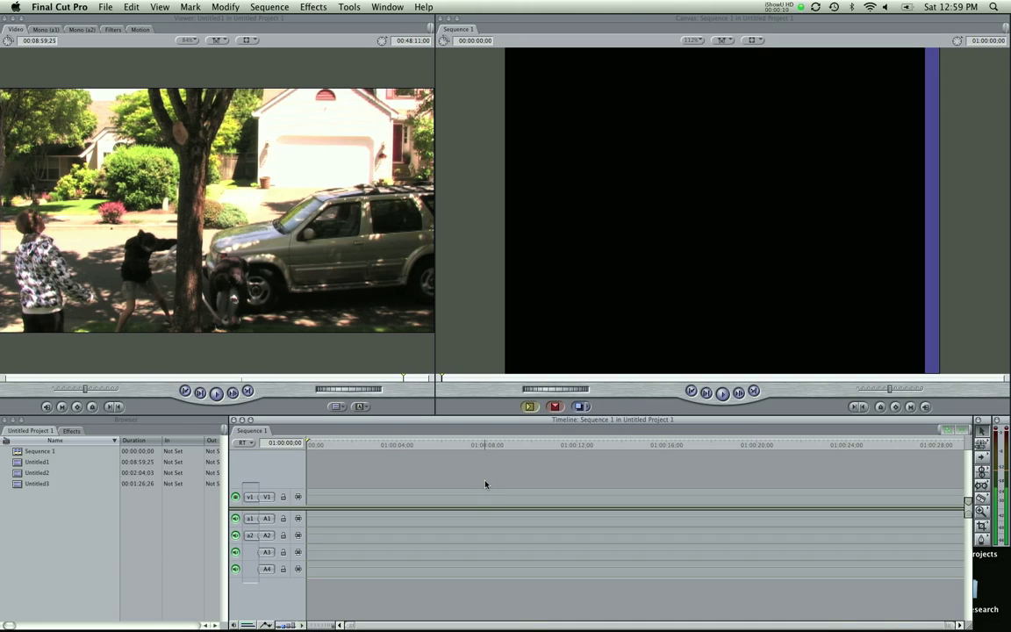
- Load Untitled1 in the Viewer and skim to the parked SUV beside the tree
left_click(74, 508)
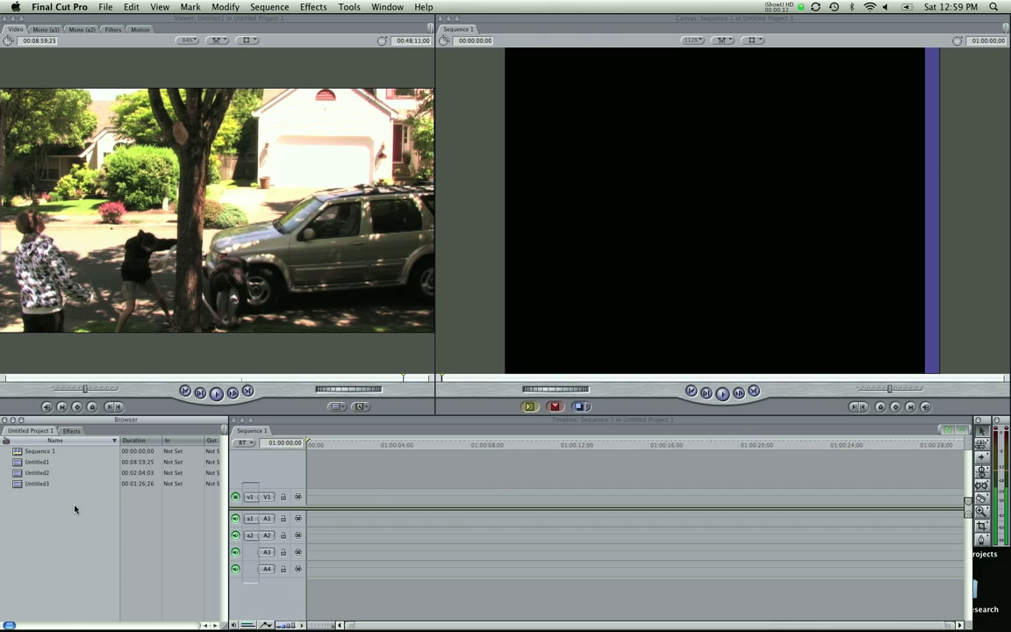
left_click(17, 462)
left_click(301, 400)
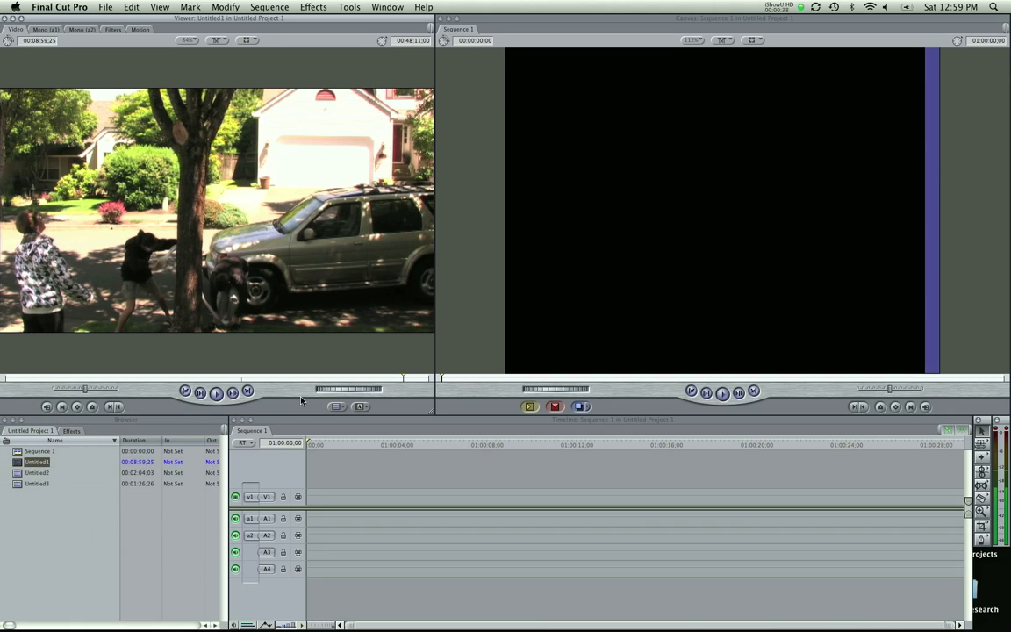
left_click_drag(363, 380, 416, 379)
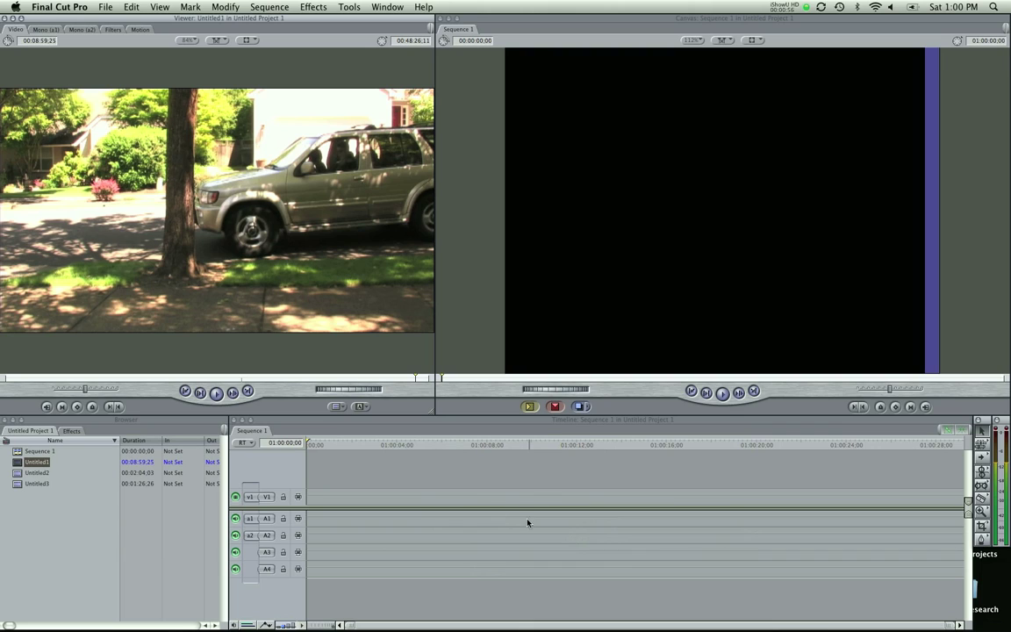
left_click(445, 487)
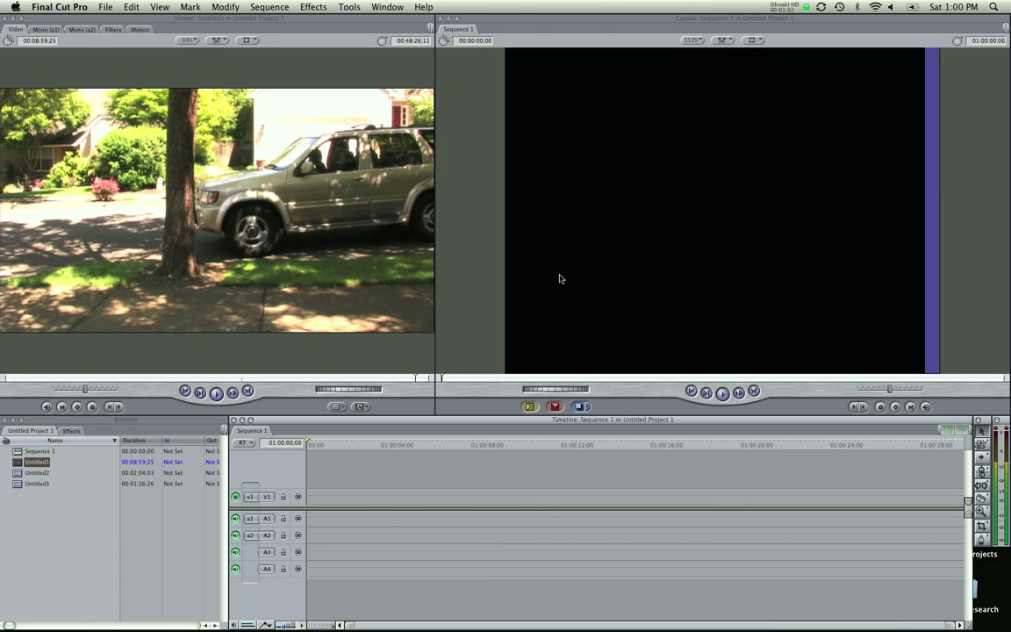
left_click(112, 513)
- Switch to the Standard window arrangement
left_click(388, 6)
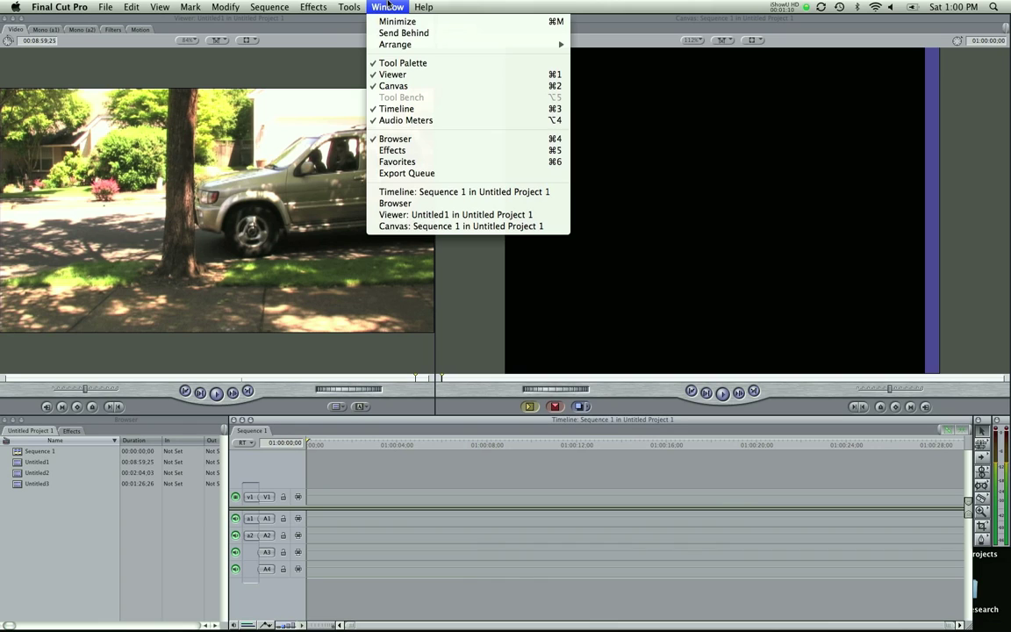
mouse_move(369, 44)
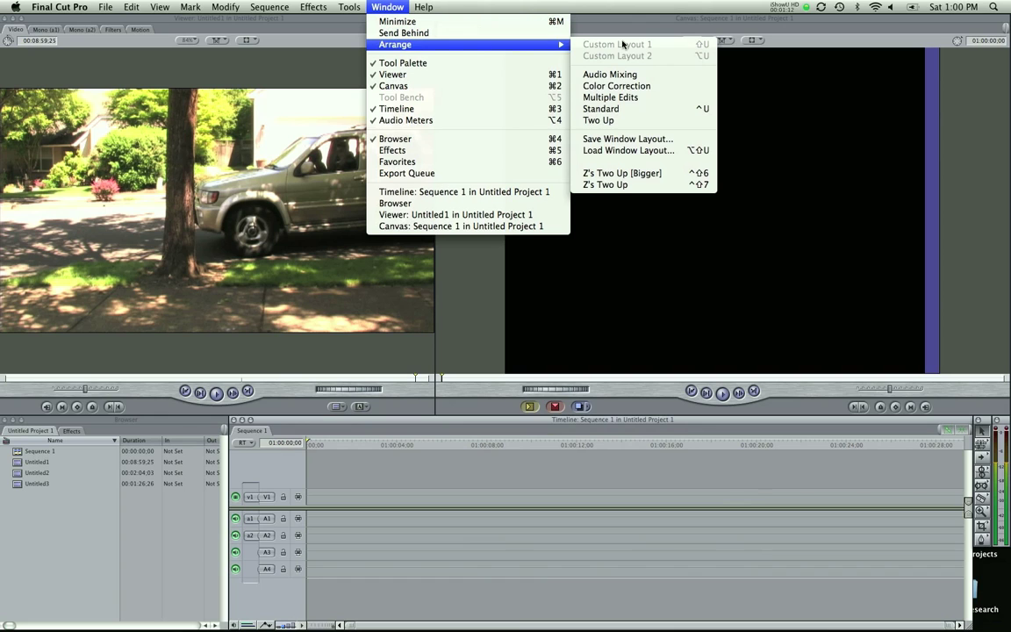
left_click(609, 108)
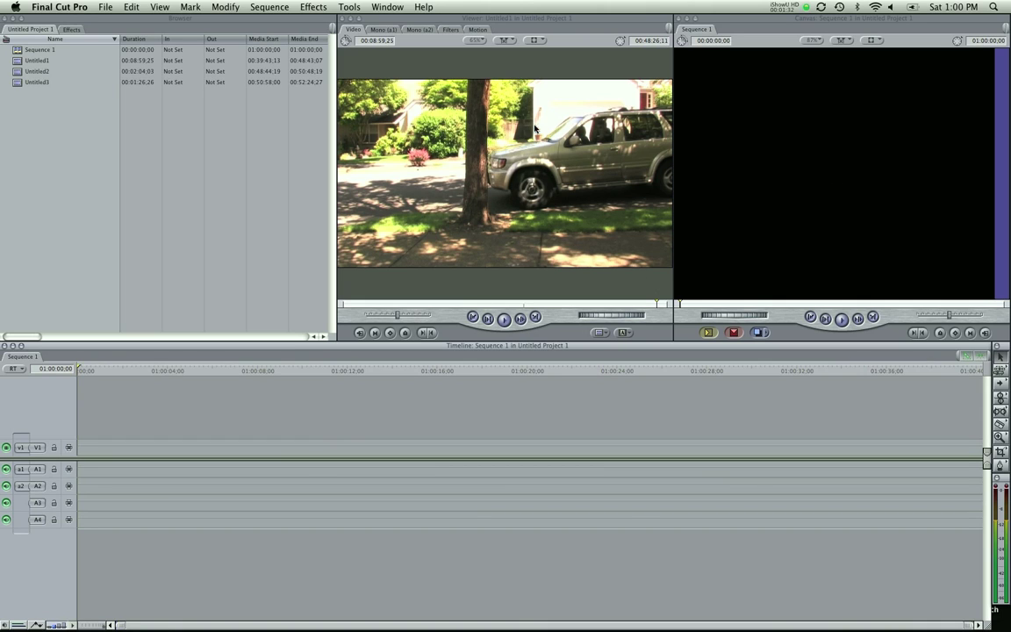
- Return to the Z's Two Up [Bigger] window arrangement
left_click(388, 7)
mouse_move(396, 44)
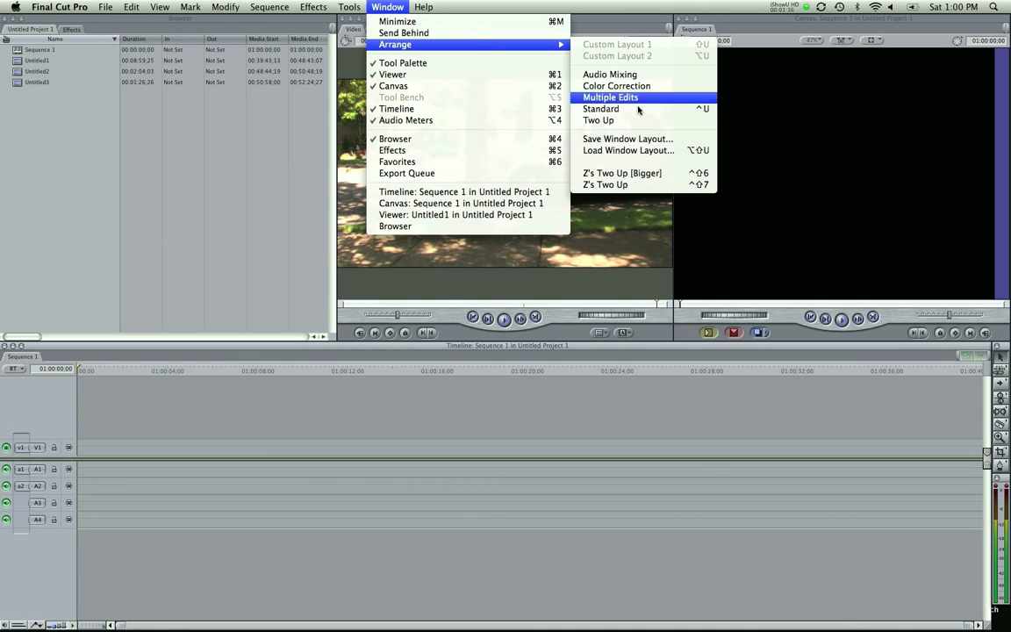
left_click(620, 174)
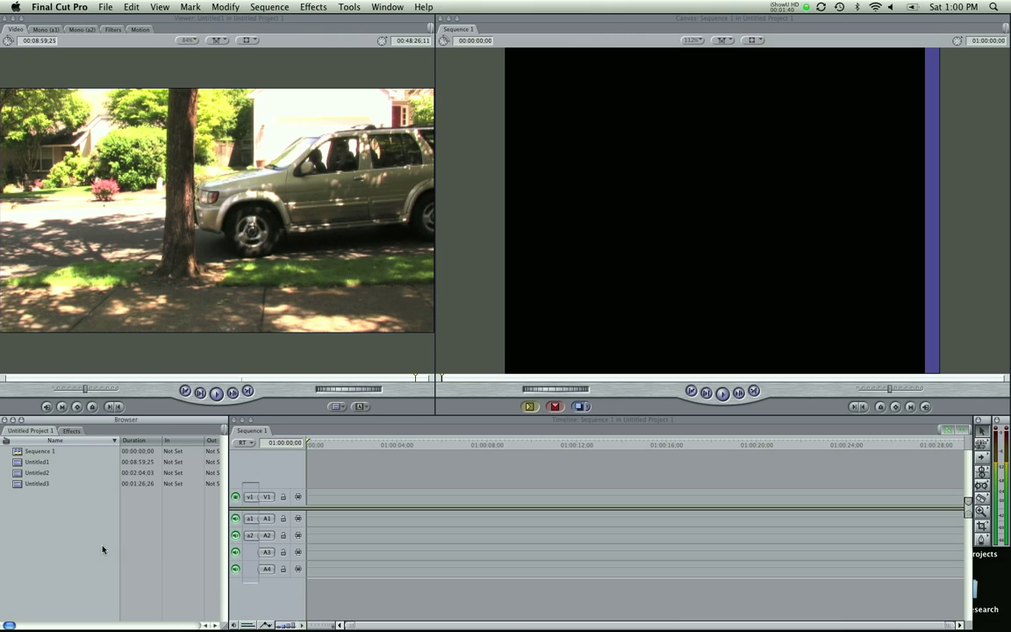
- Mark a 5:16 section of Untitled1 and drop it at Sequence 1's start, matching sequence settings
left_click(17, 462)
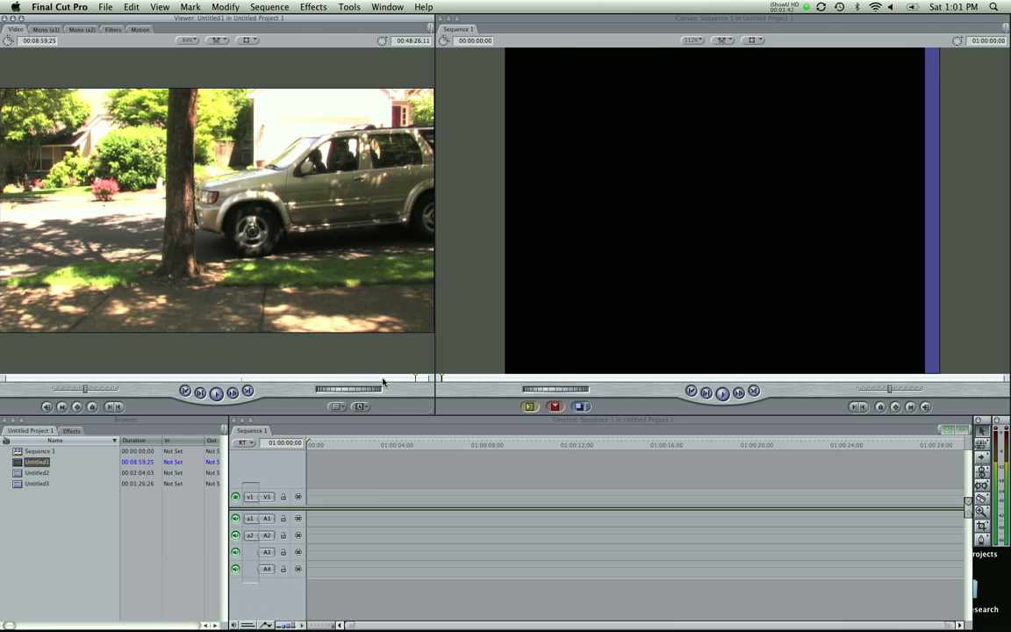
mouse_move(402, 380)
left_mouse_down()
mouse_move(370, 380)
mouse_move(394, 382)
left_mouse_up()
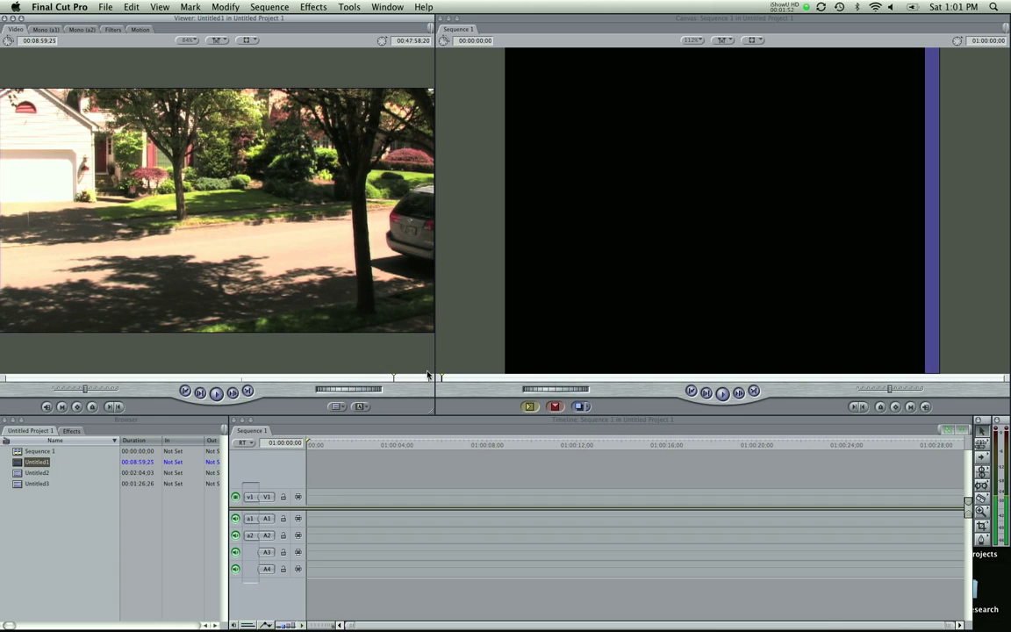
key("space")
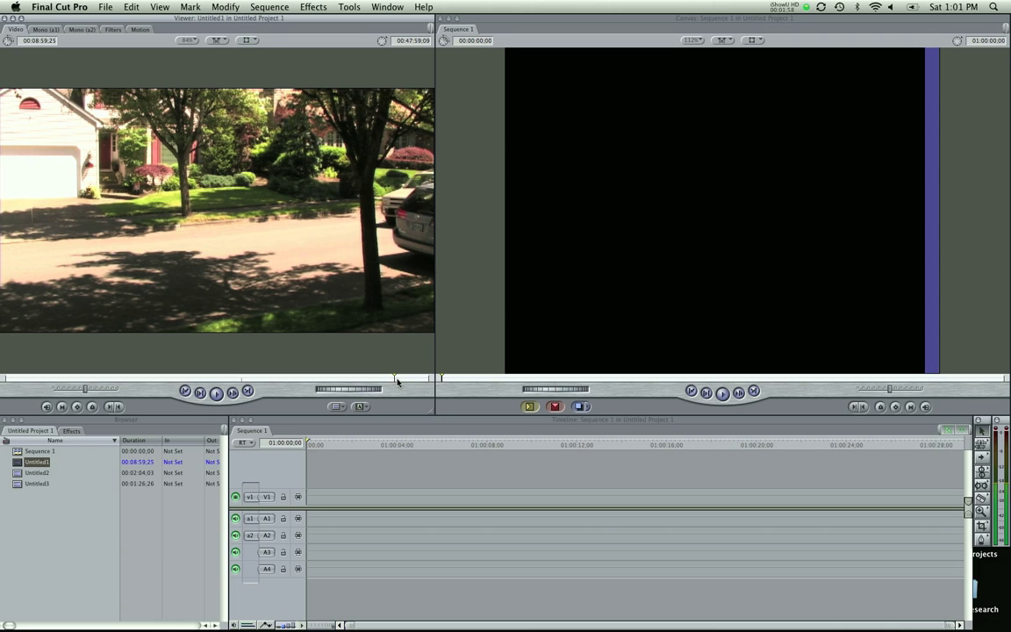
key("i")
key("space")
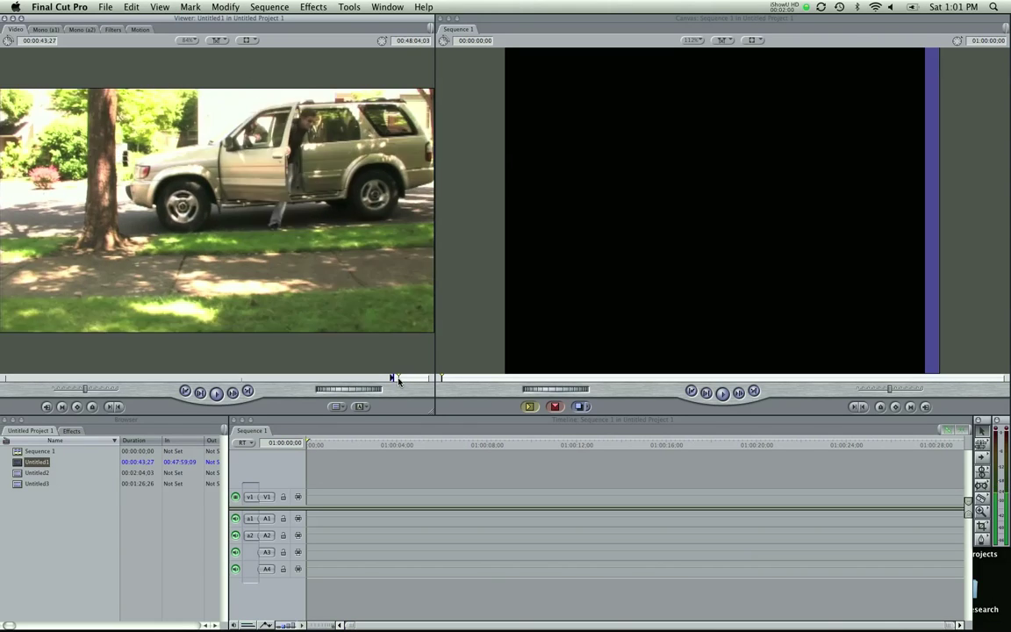
key("j")
key("o")
left_click_drag(326, 319, 334, 495)
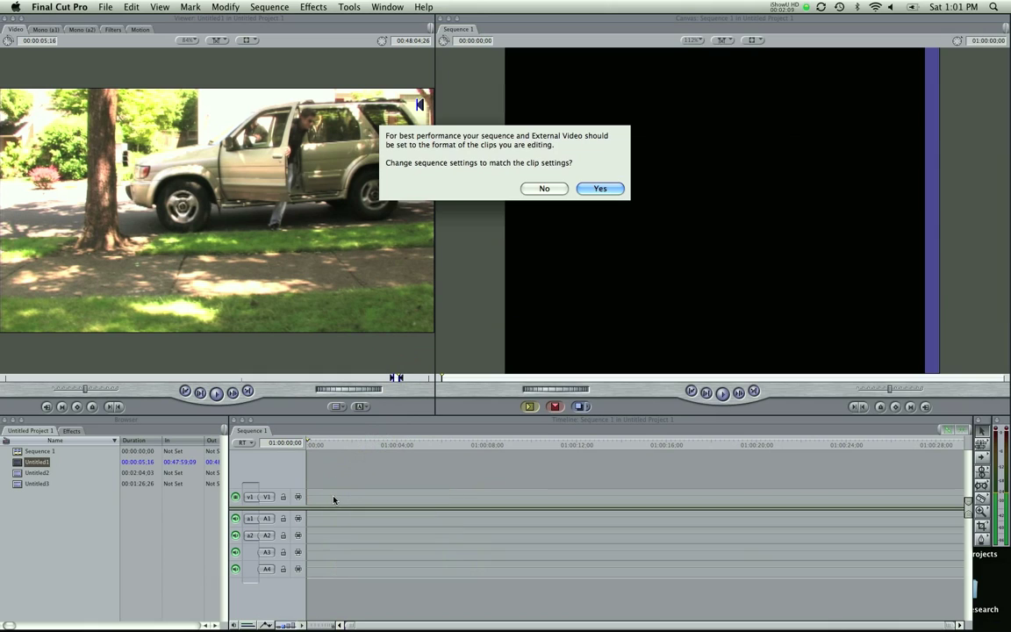
left_click(595, 189)
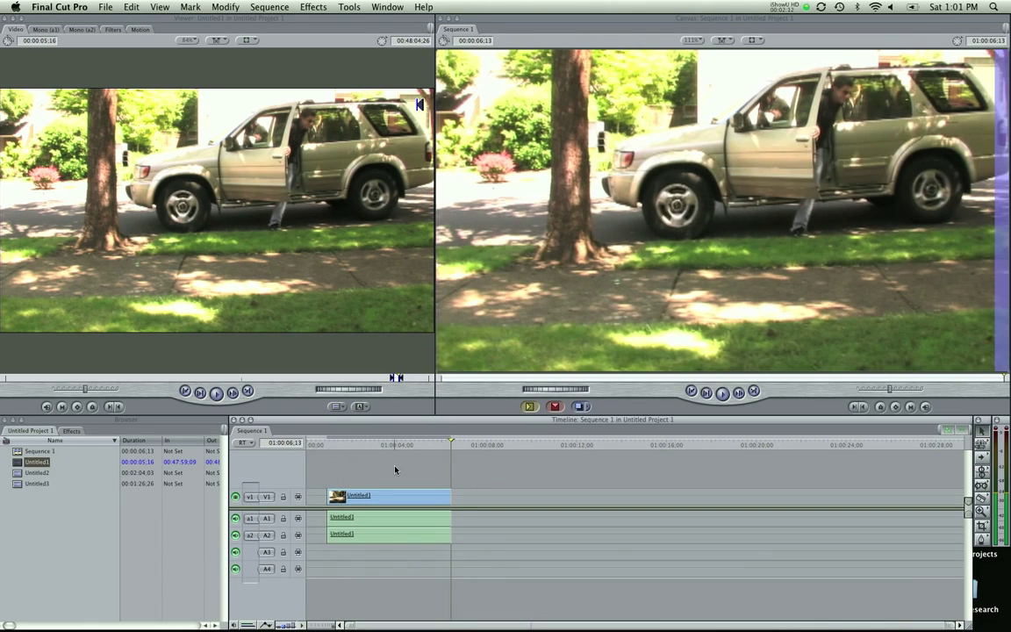
- Review the Untitled1 clip in the sequence and load Untitled3 in the Viewer
left_click_drag(406, 445, 451, 453)
left_click_drag(409, 381, 430, 378)
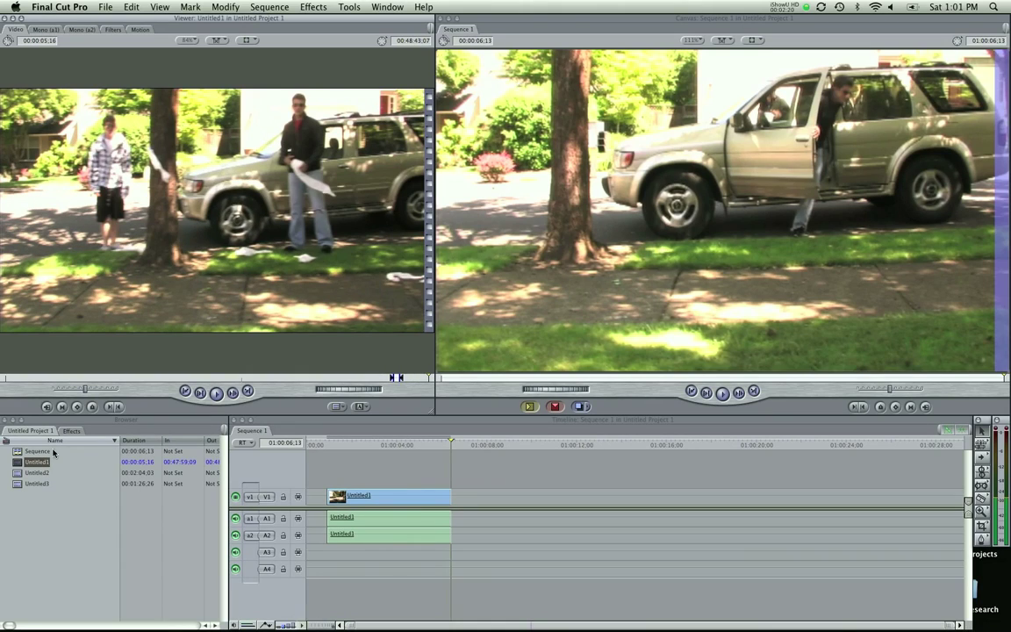
left_click(19, 473)
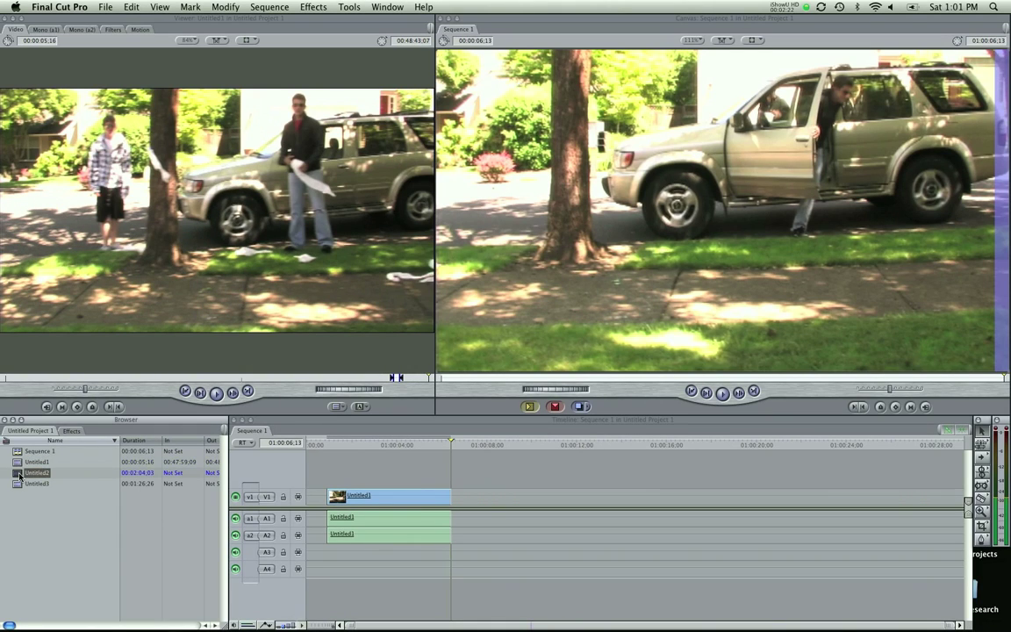
double_click(19, 474)
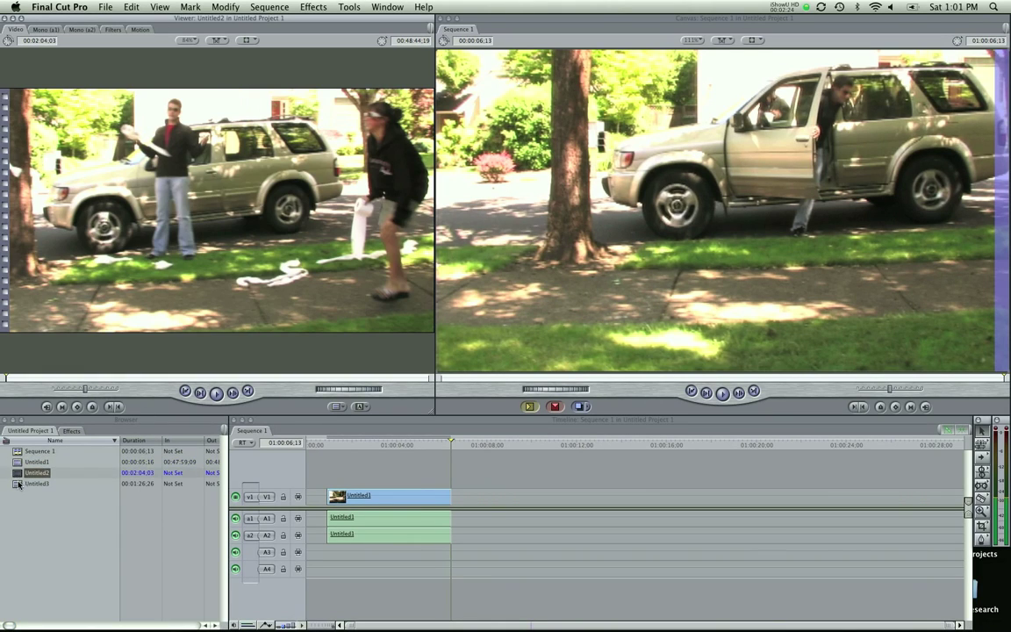
double_click(20, 483)
- Mark a 5:10 section of Untitled3 at the tree scene and place it after Untitled1
left_click_drag(117, 380, 122, 380)
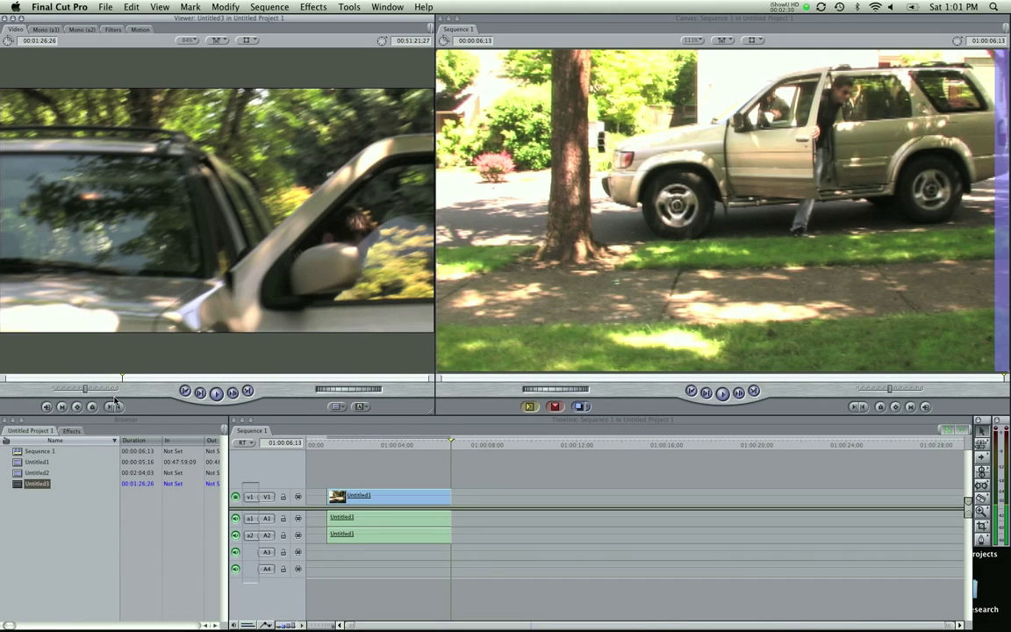
left_click(109, 404)
left_click_drag(125, 379, 150, 380)
key("o")
left_click_drag(142, 327, 466, 494)
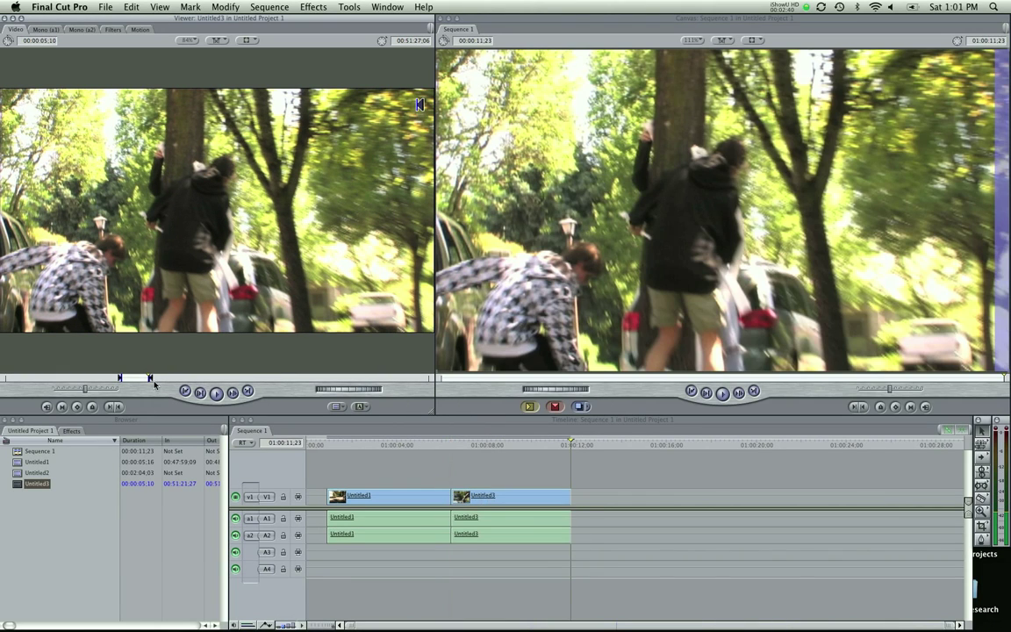
left_click_drag(158, 380, 113, 384)
double_click(37, 461)
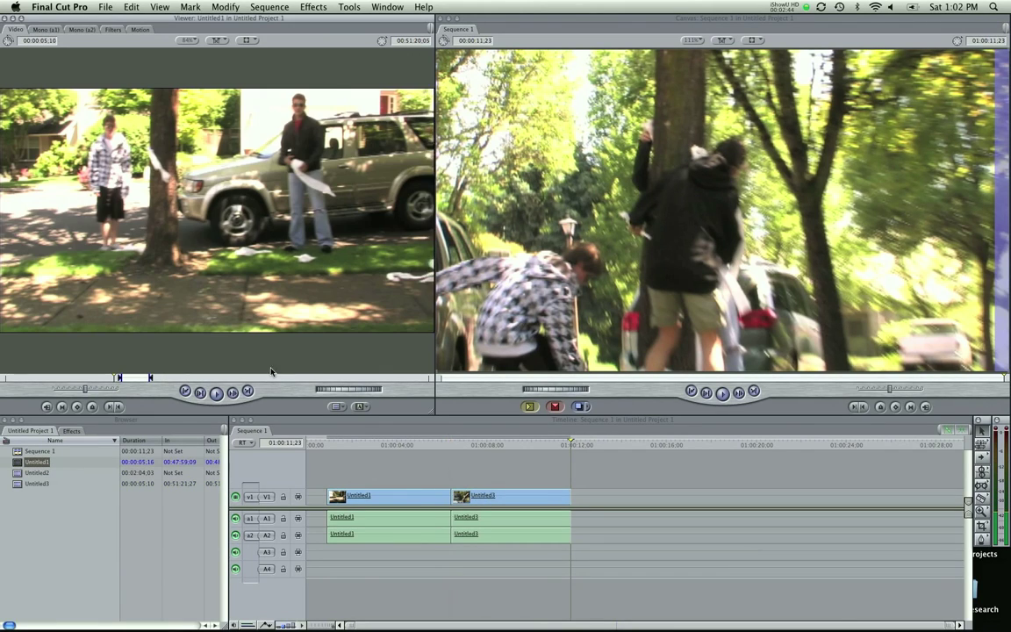
- Mark a new In point in Untitled1 where people stand by the SUV
left_click(420, 379)
left_click_drag(420, 379, 419, 384)
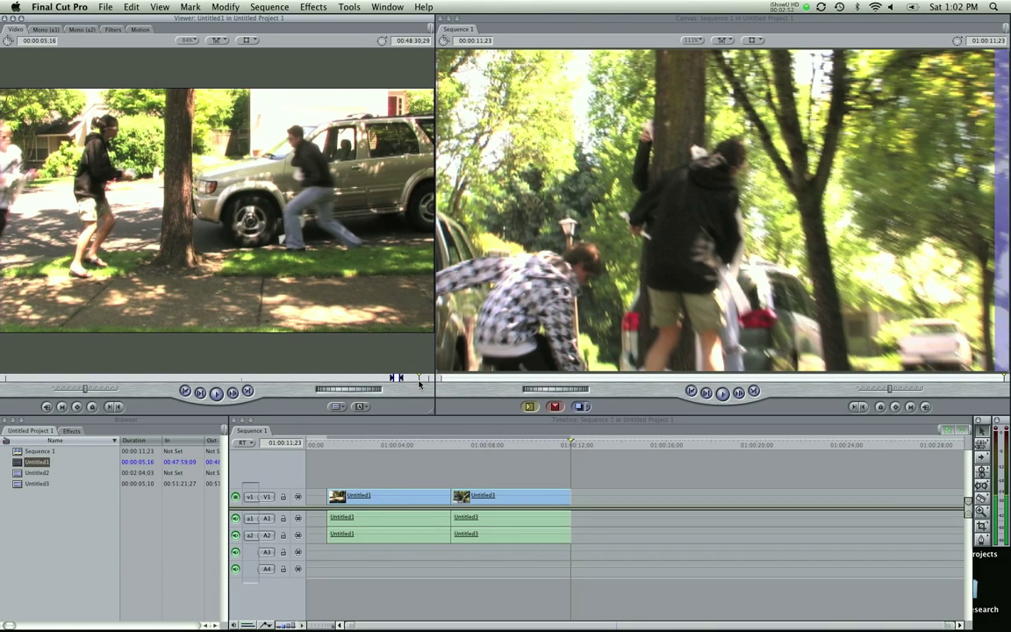
left_click_drag(419, 384, 418, 383)
key("i")
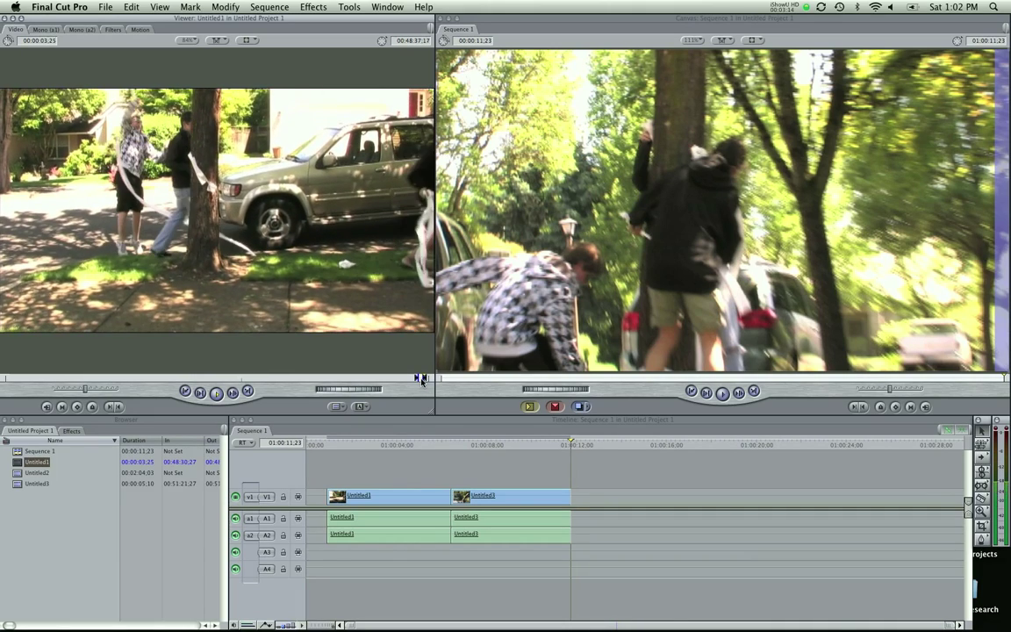
- Add the 6:23 Untitled1 section after Untitled3, then marquee-select the A1/A2 audio clips
left_click_drag(367, 344, 562, 497)
left_click(327, 444)
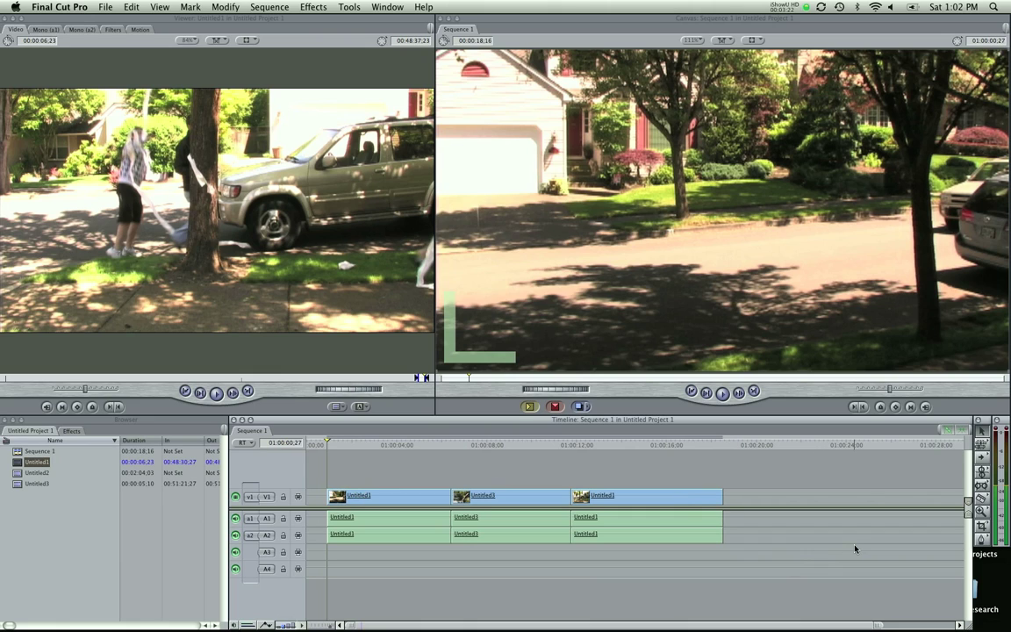
left_click_drag(727, 535, 374, 518)
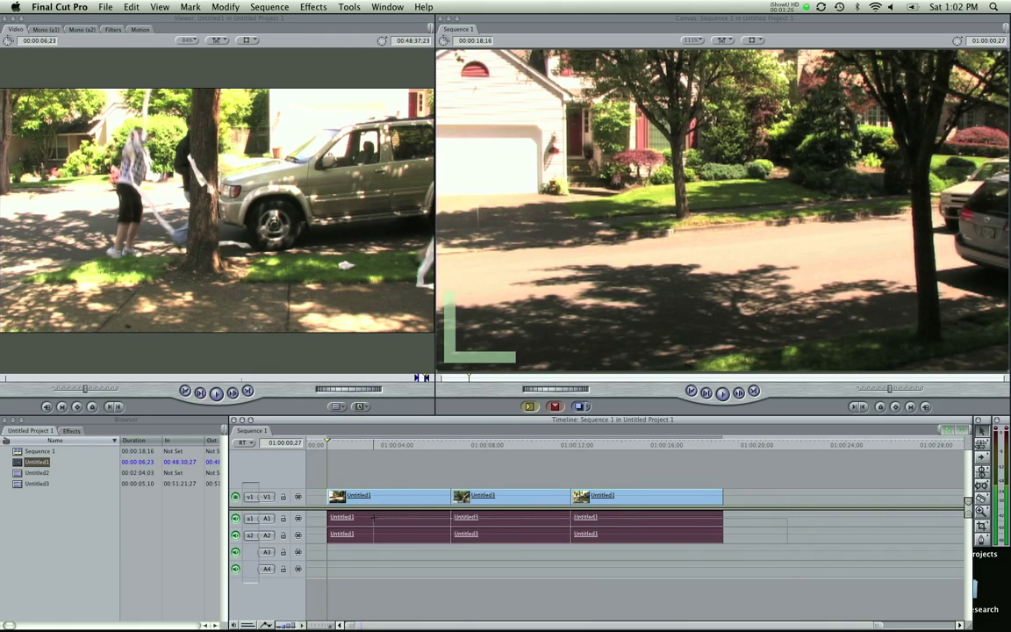
- Lock V1, delete all six A1/A2 audio clips, unlock V1, and play the sequence
left_click(388, 549)
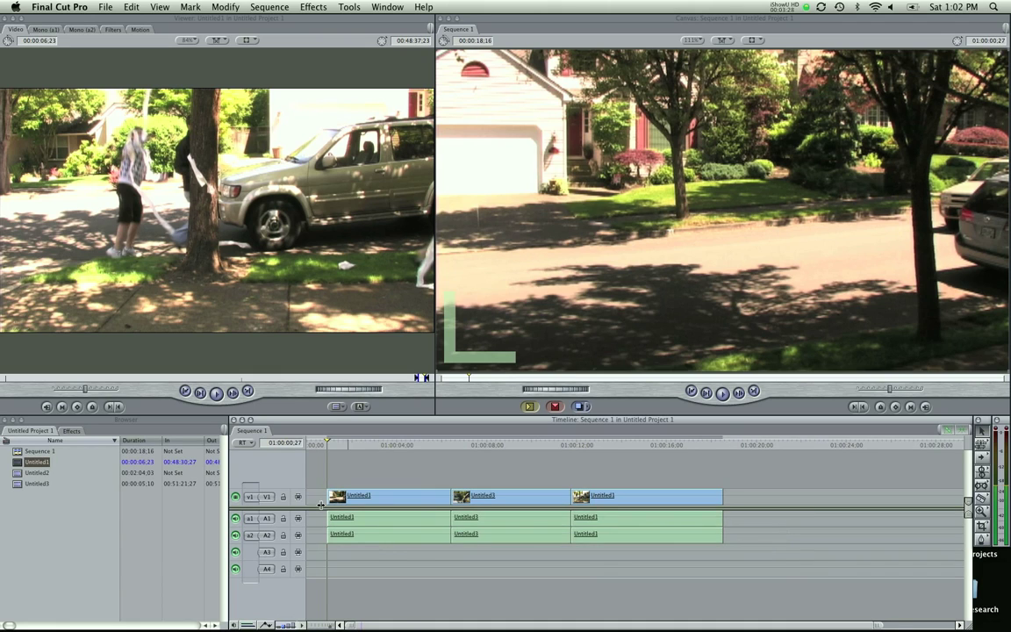
left_click(283, 497)
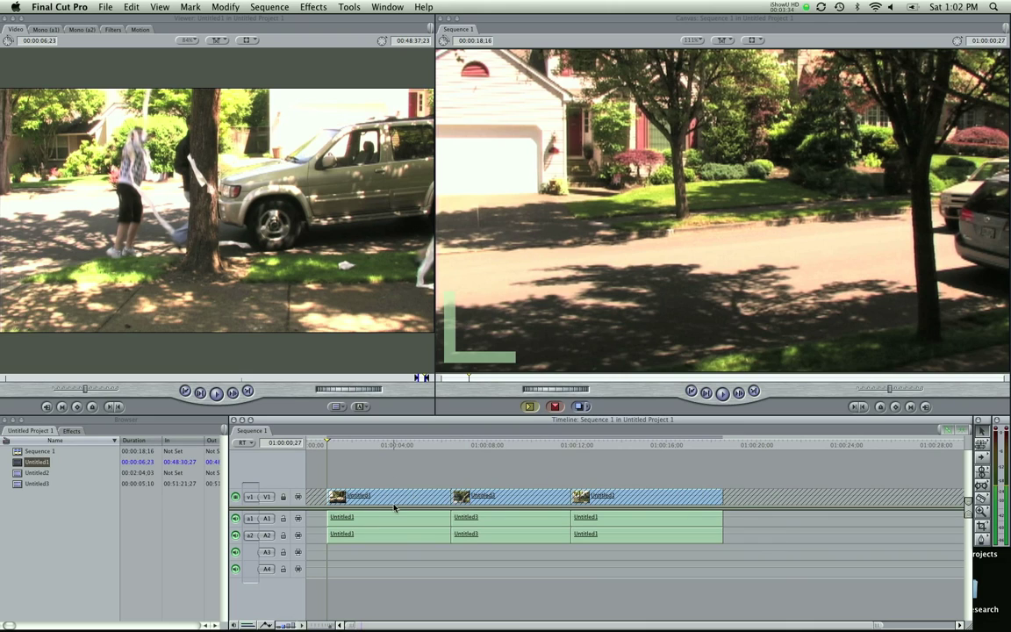
left_click_drag(743, 538, 398, 534)
key("Delete")
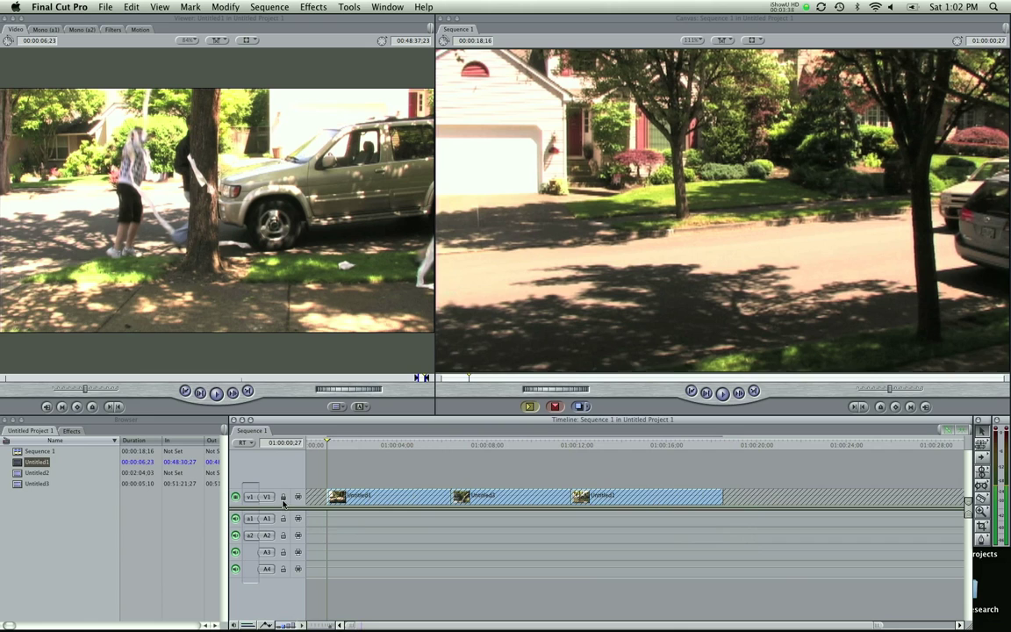
left_click(282, 499)
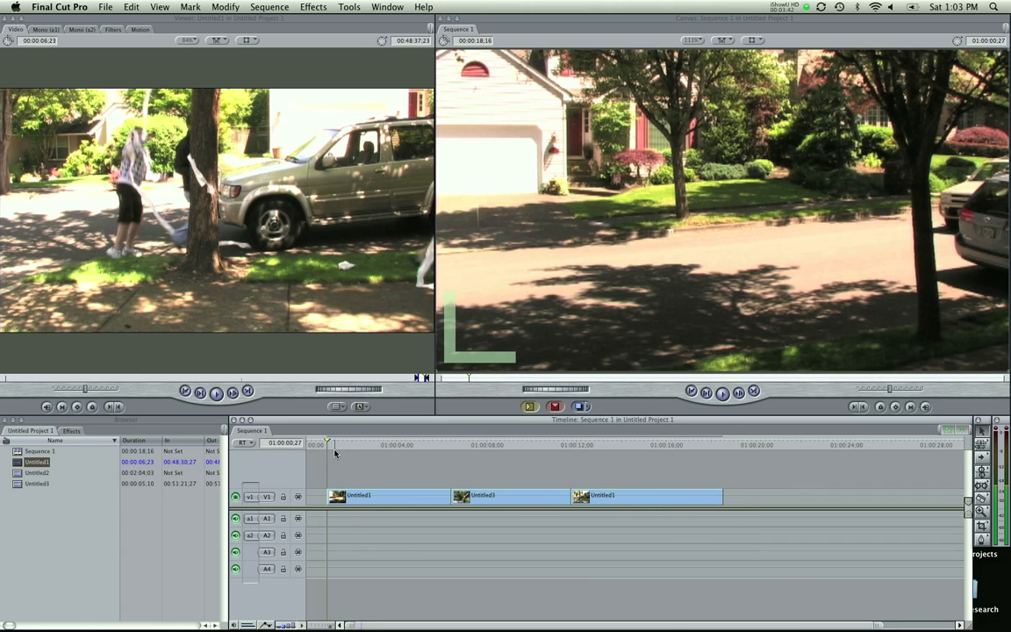
key("space")
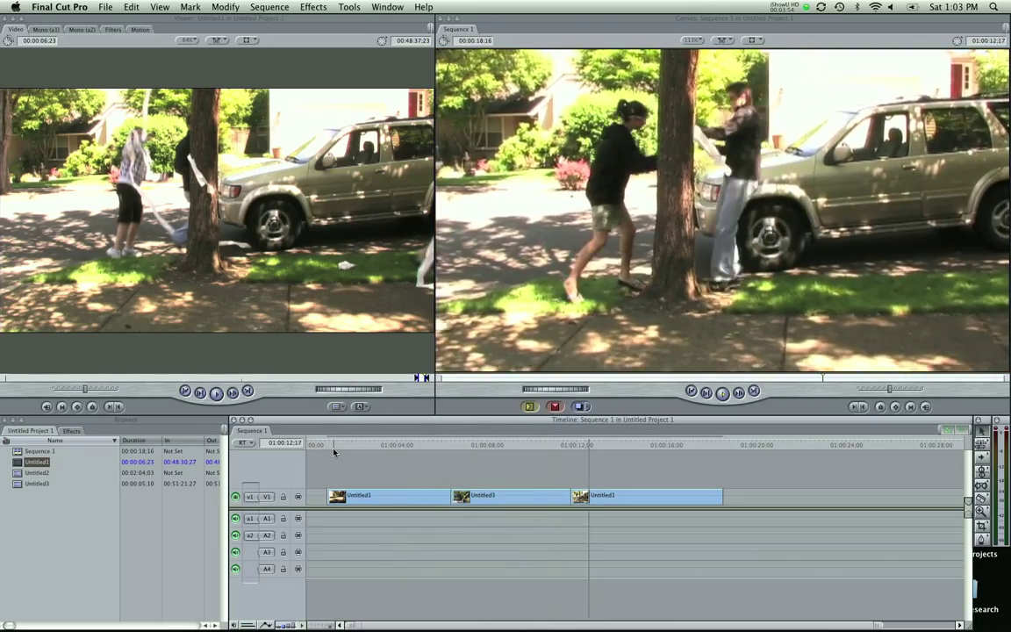
left_click(728, 445)
left_click_drag(731, 445, 452, 463)
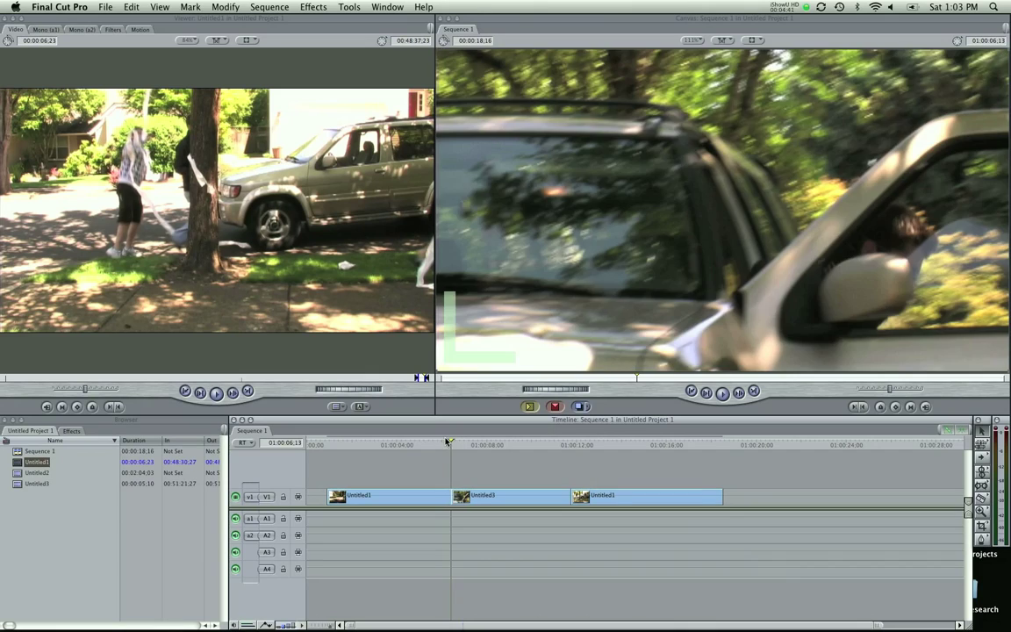
left_click(441, 445)
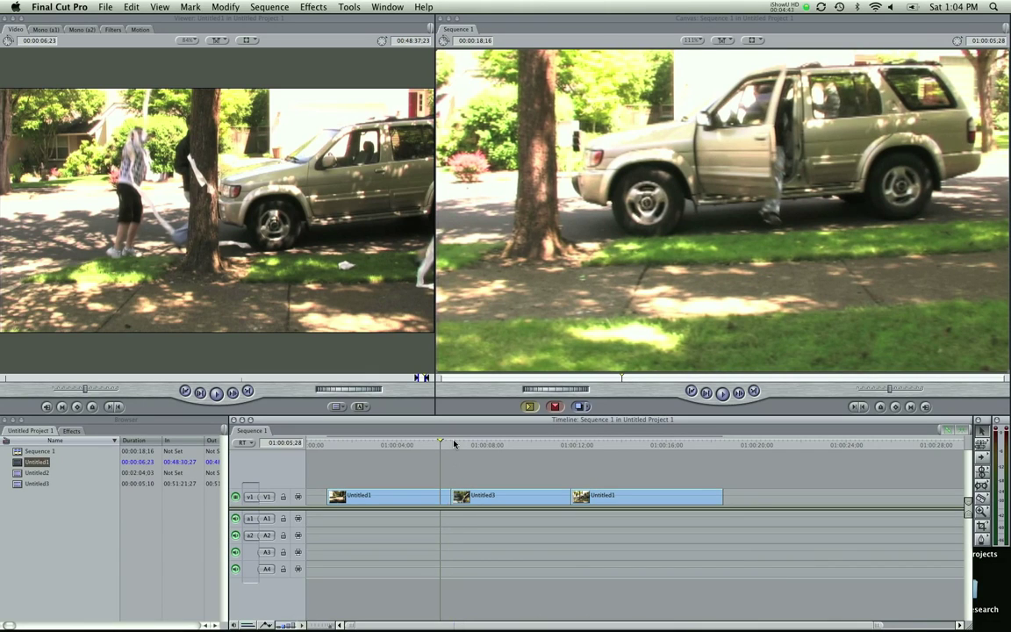
mouse_move(572, 496)
left_mouse_down()
mouse_move(642, 491)
mouse_move(575, 495)
left_mouse_up()
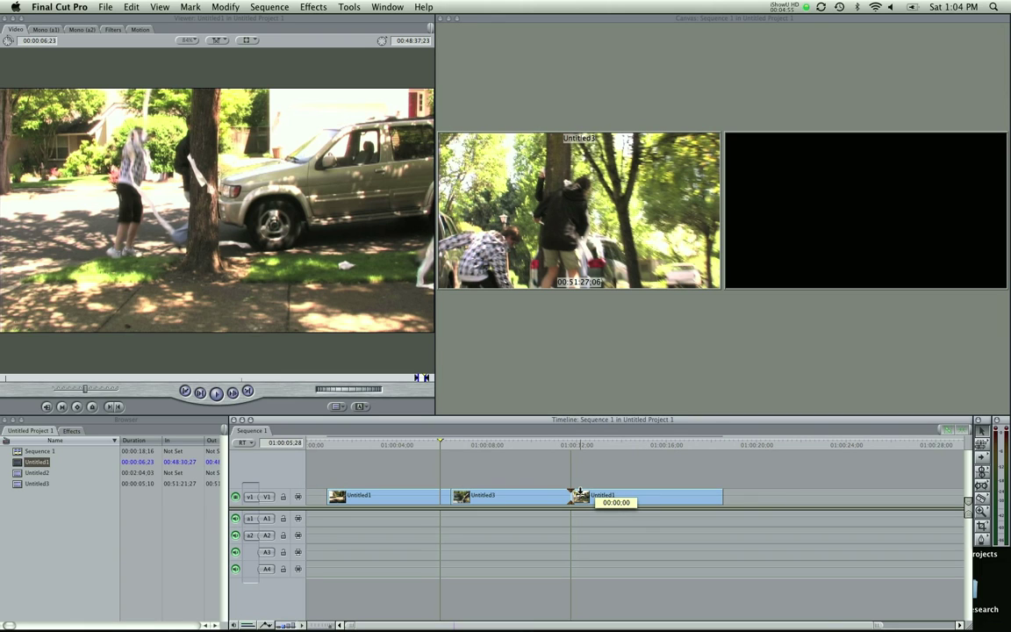
left_click_drag(580, 494, 588, 496)
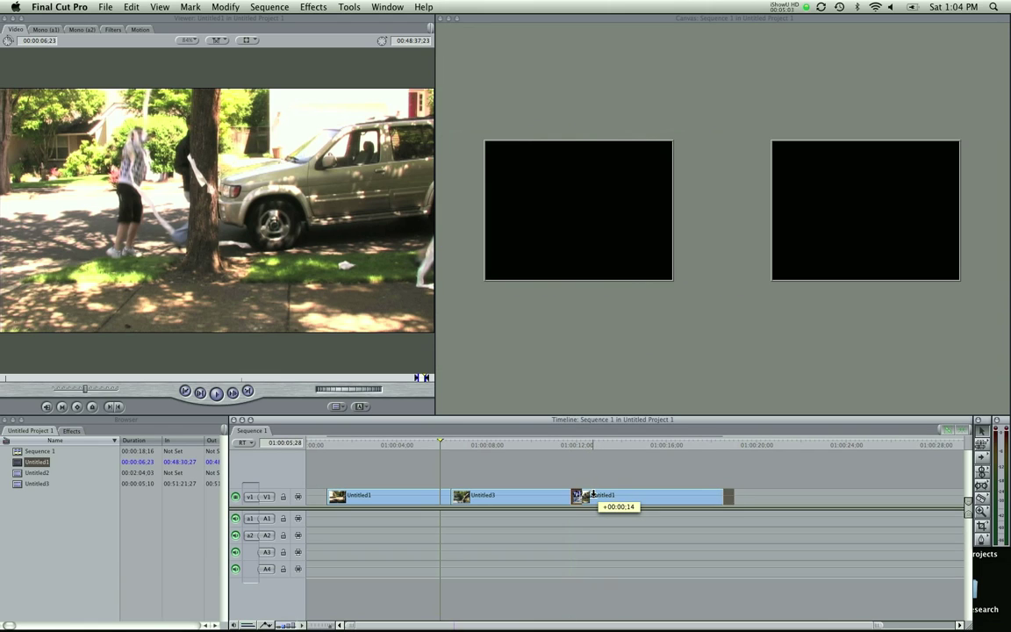
left_click_drag(588, 495, 537, 502)
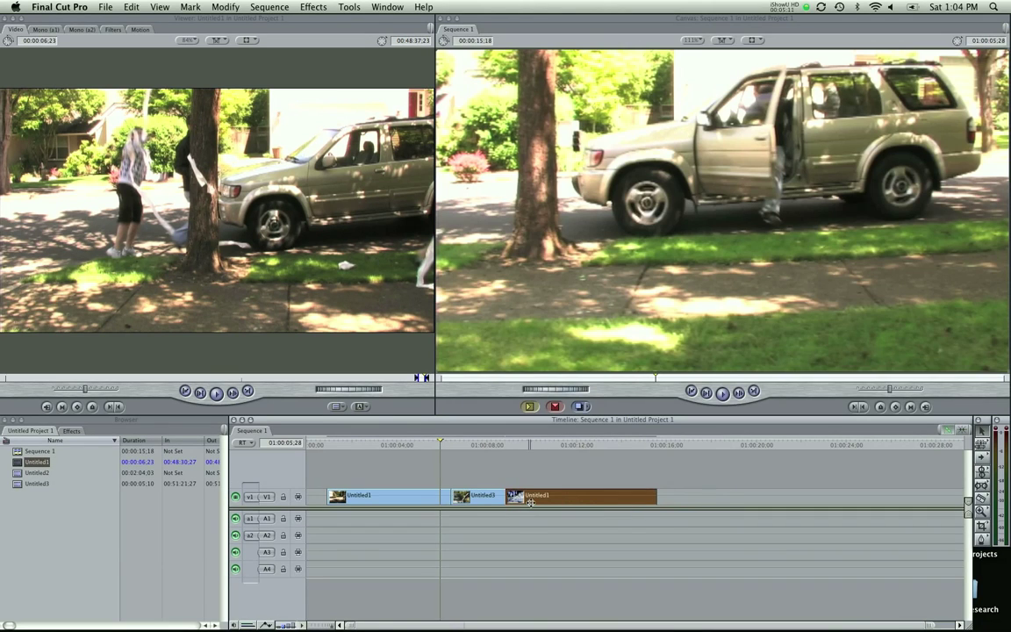
left_click_drag(636, 493, 672, 489)
mouse_move(422, 452)
left_mouse_down()
mouse_move(388, 447)
mouse_move(412, 449)
left_mouse_up()
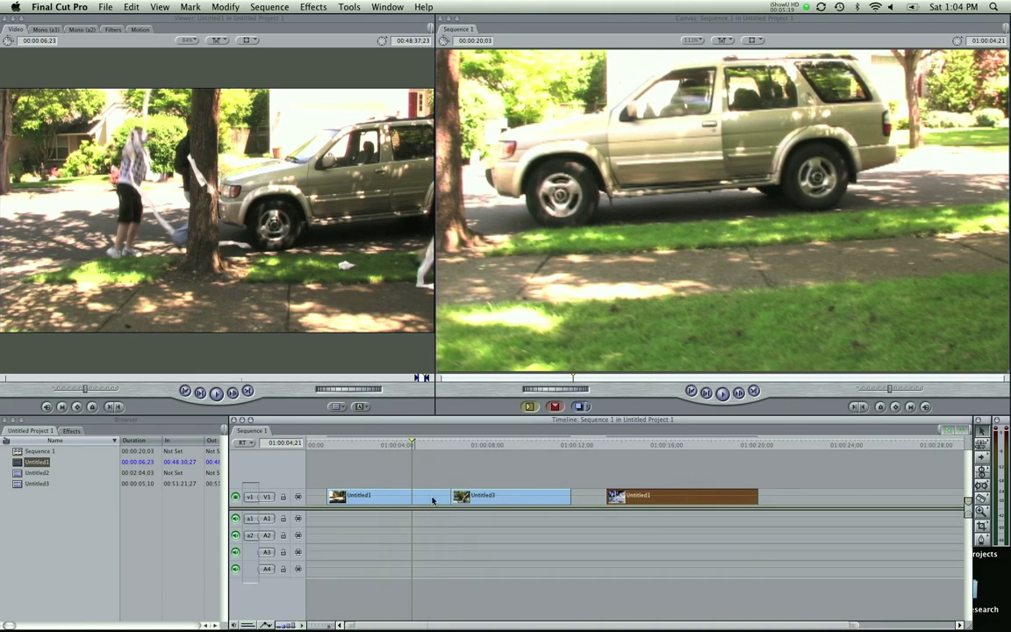
left_click_drag(650, 497, 455, 497)
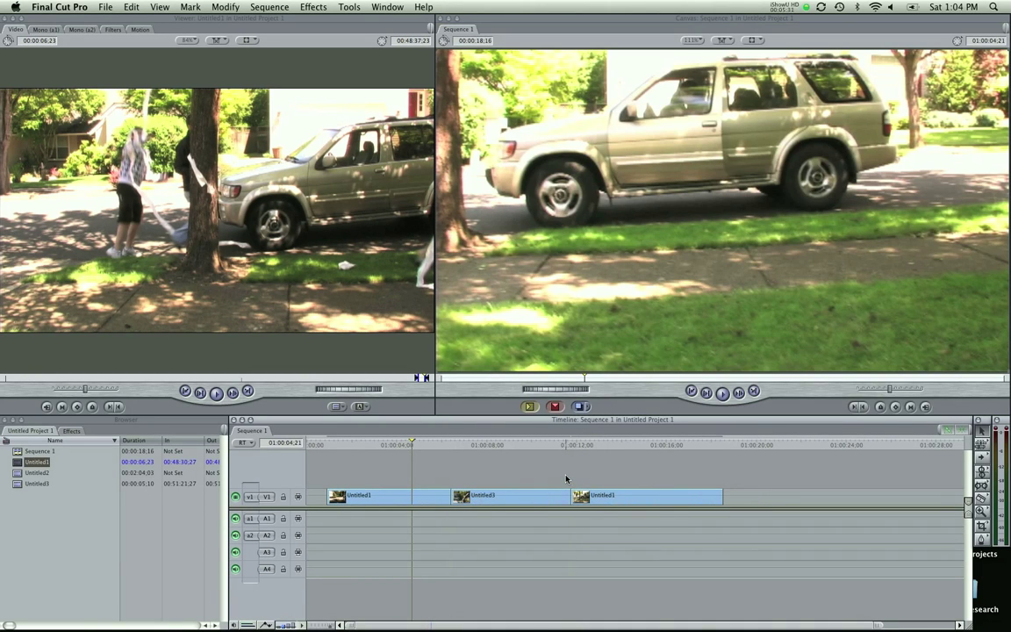
left_click_drag(574, 450, 405, 460)
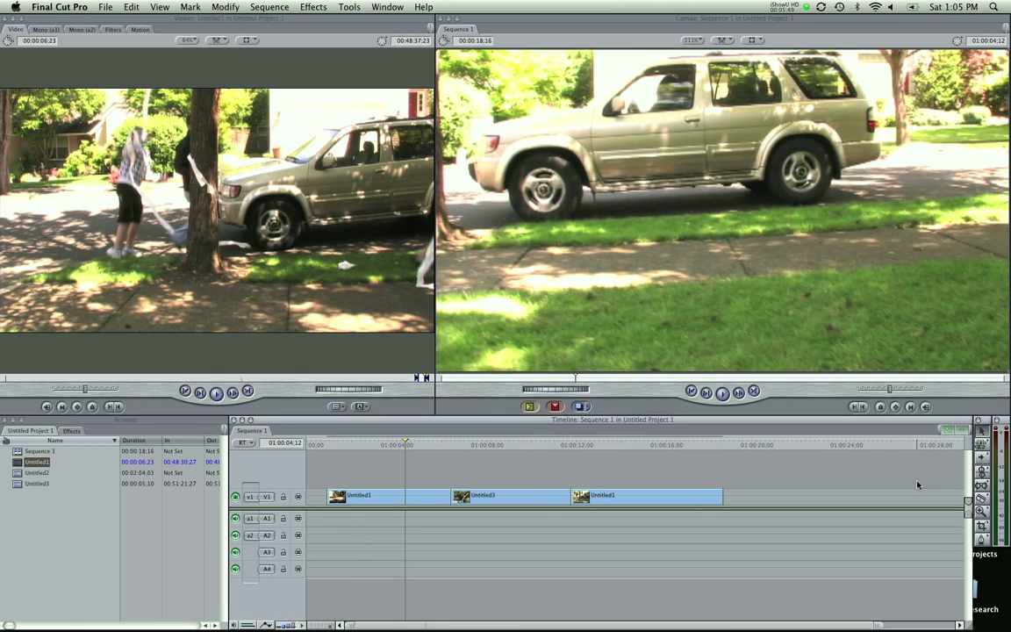
left_click(386, 5)
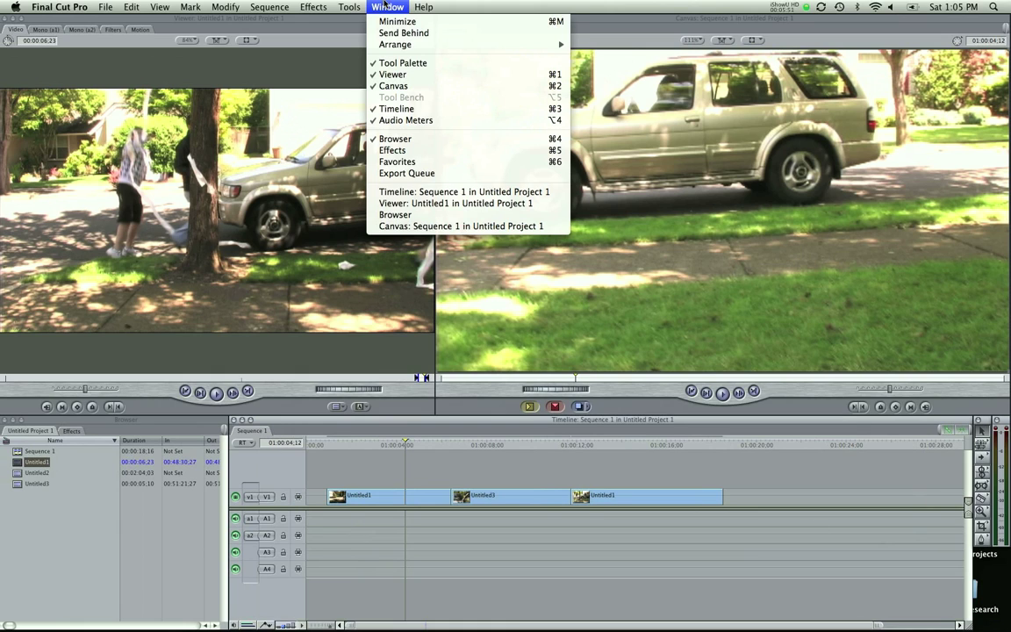
left_click(405, 68)
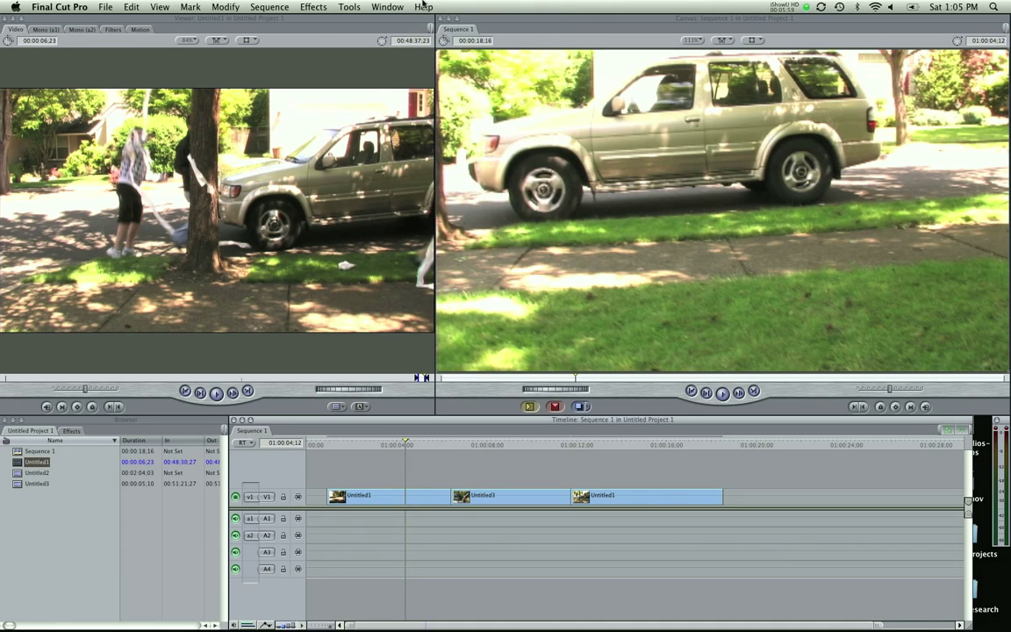
left_click(386, 6)
left_click(406, 67)
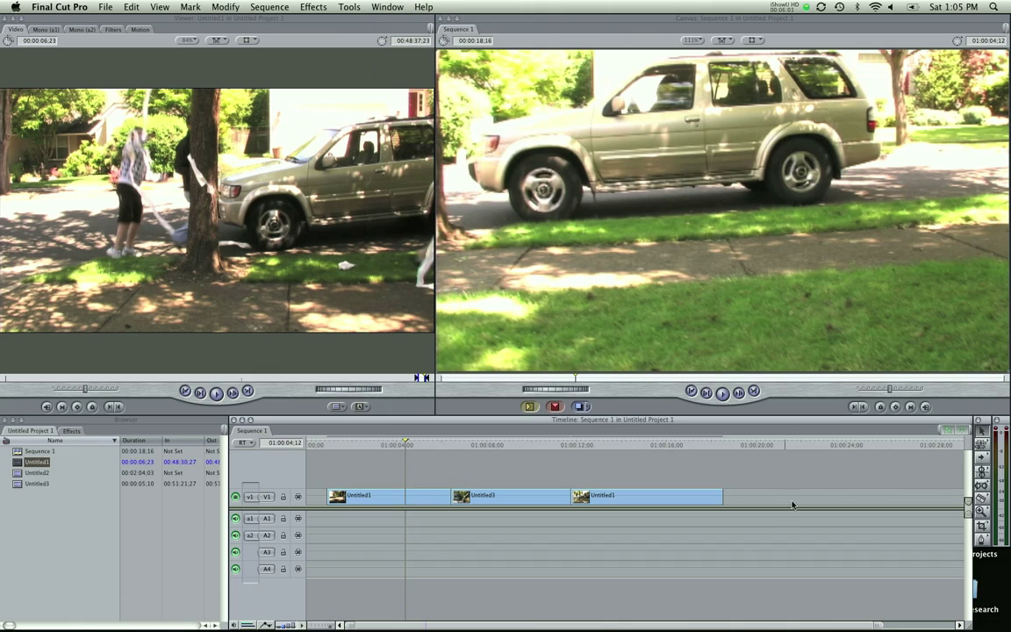
- Trim Untitled3's out point to a 00:00:04;22 duration
left_click_drag(650, 445, 571, 460)
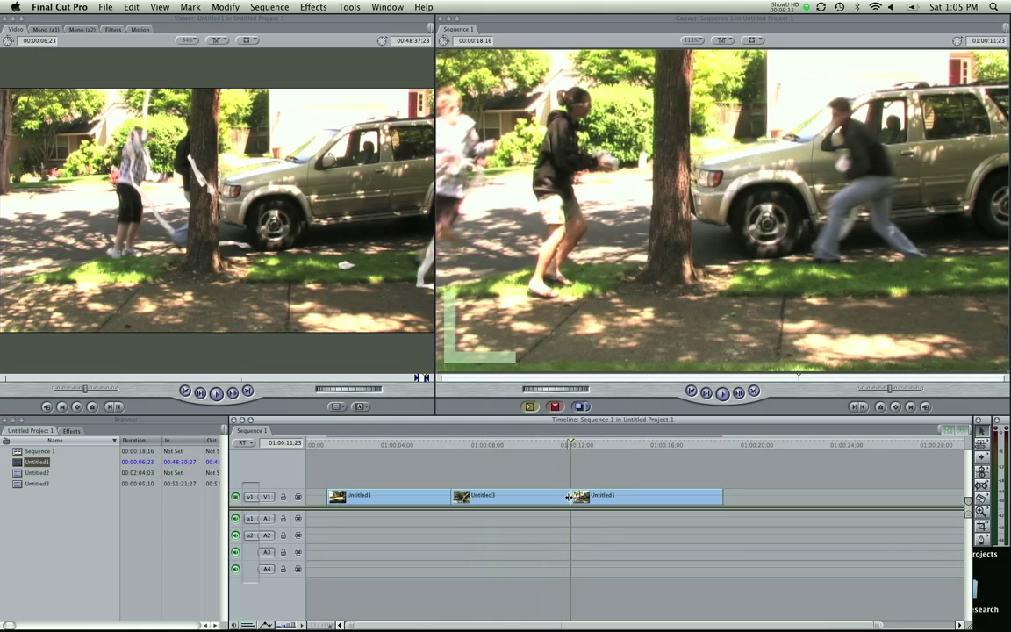
mouse_move(569, 497)
left_mouse_down()
mouse_move(513, 498)
mouse_move(568, 498)
left_mouse_up()
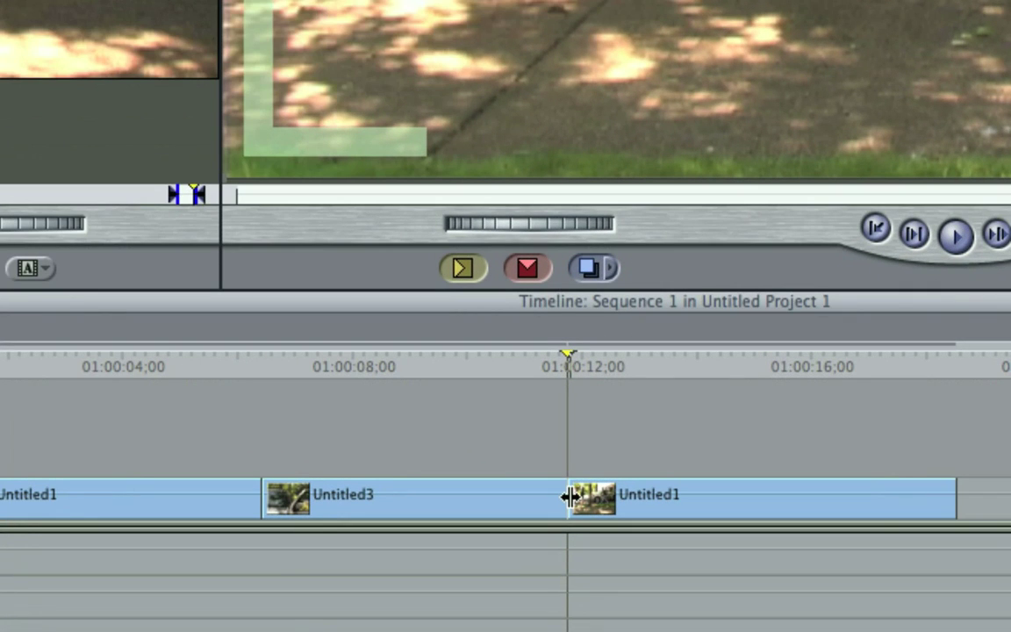
left_click_drag(567, 500, 709, 503)
- Slip the last Untitled1 and ripple-delete the gap so it butts against Untitled3
key("s")
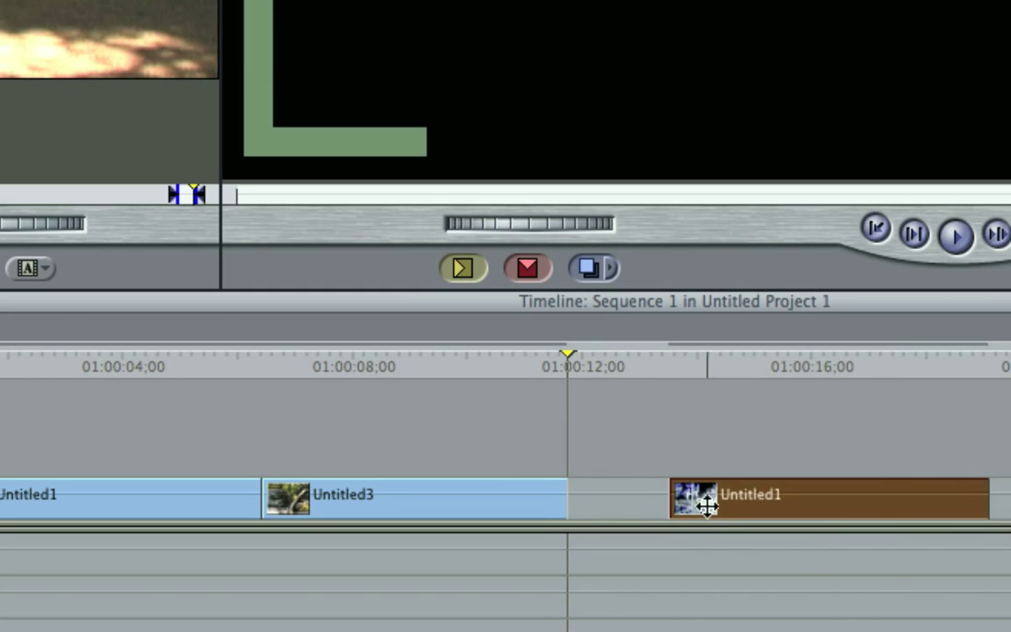
left_click(636, 508)
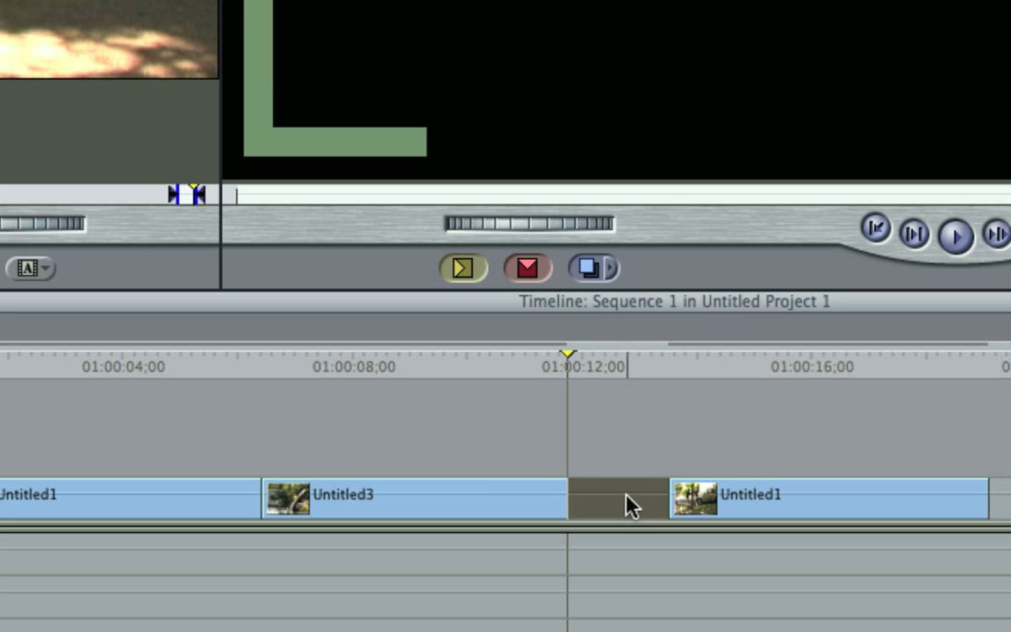
key("Delete")
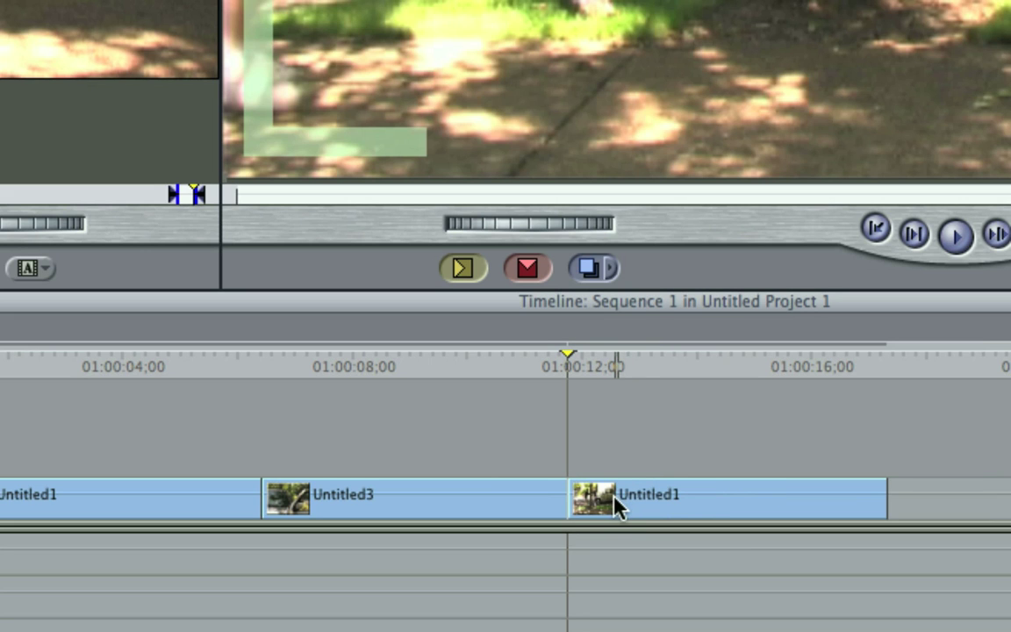
mouse_move(614, 507)
left_mouse_down()
mouse_move(652, 487)
mouse_move(629, 492)
left_mouse_up()
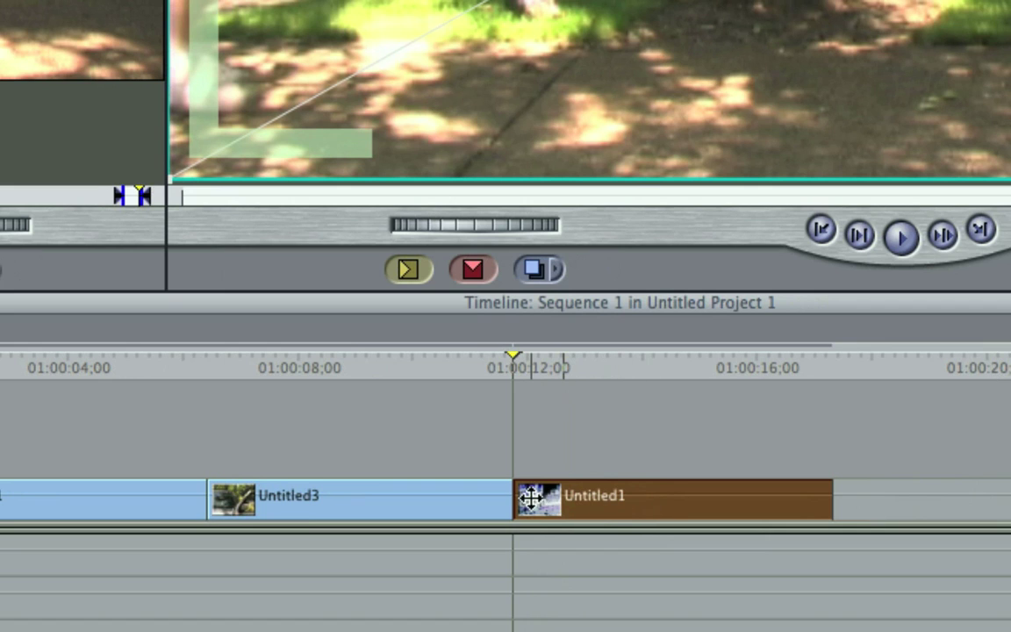